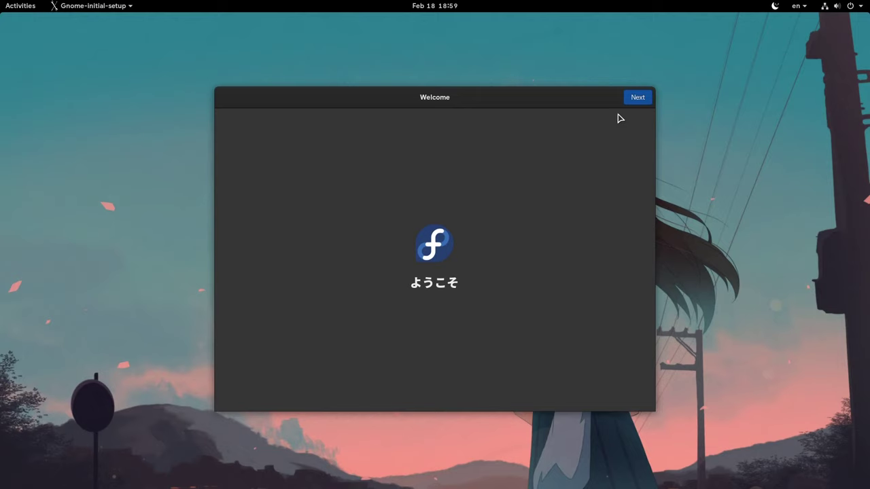
Skip past Welcome, Privacy and Online Accounts, accept the child's name, and confirm a matching password.
left_click(637, 98)
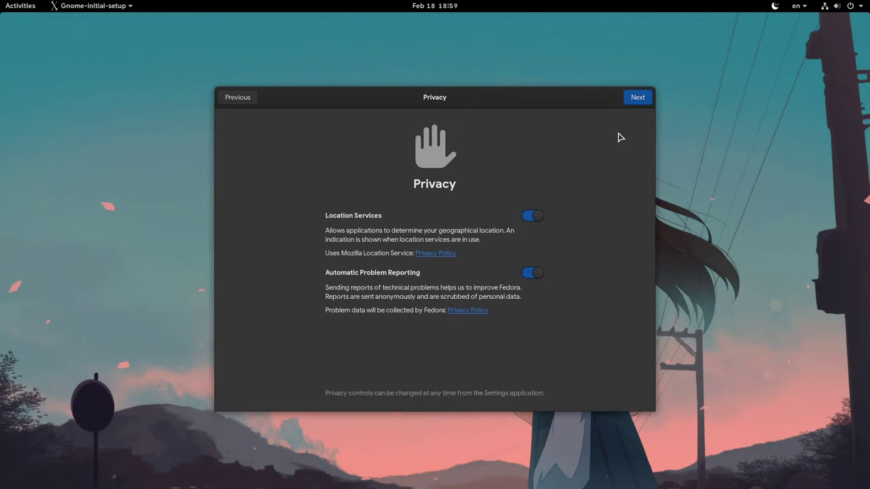
left_click(636, 102)
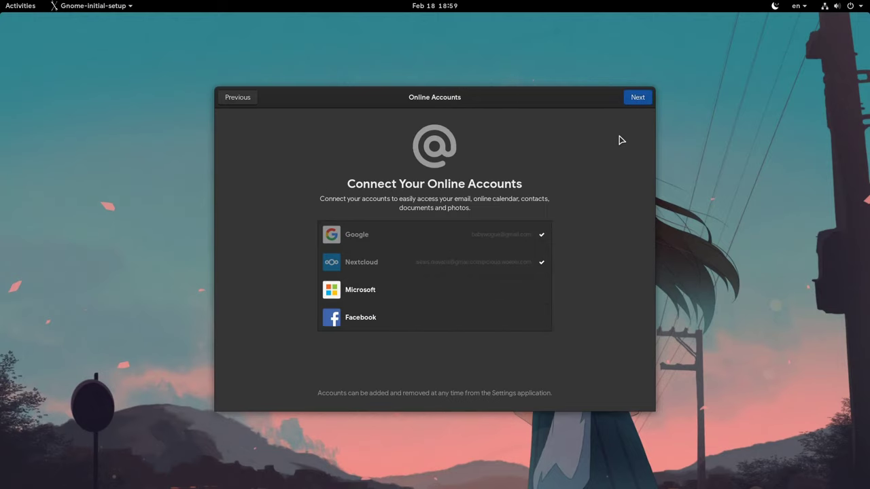
left_click(636, 103)
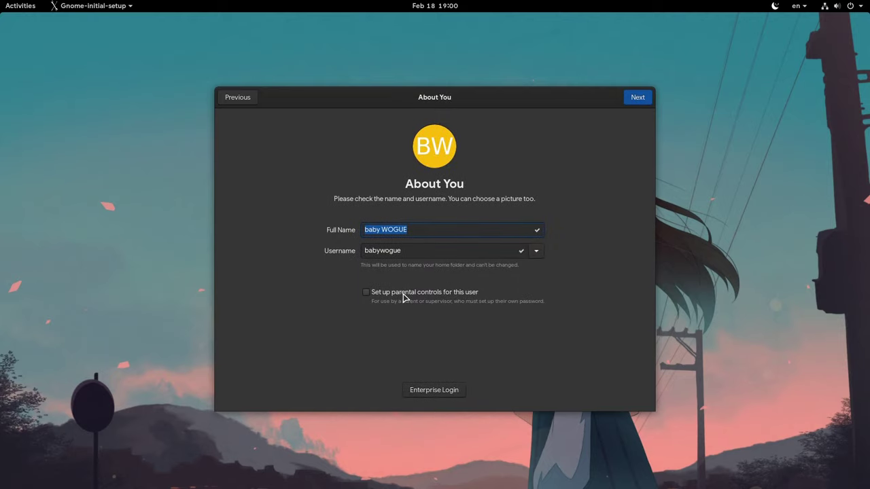
left_click(637, 100)
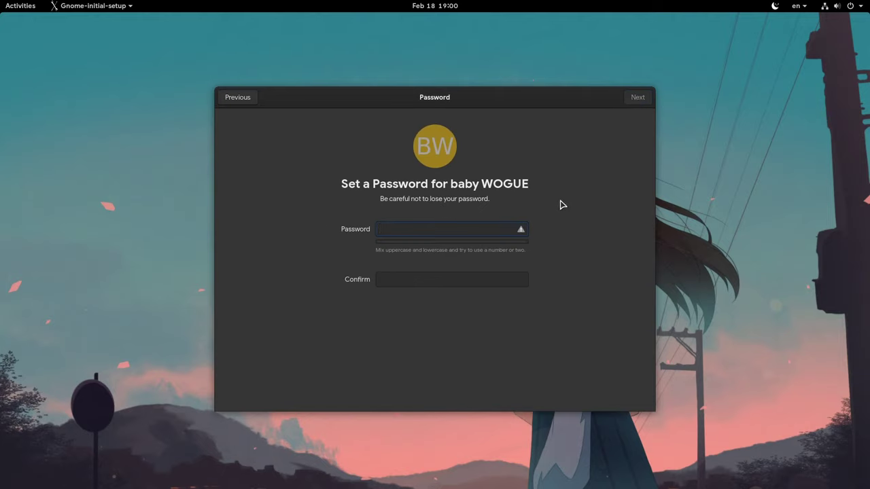
key("Tab")
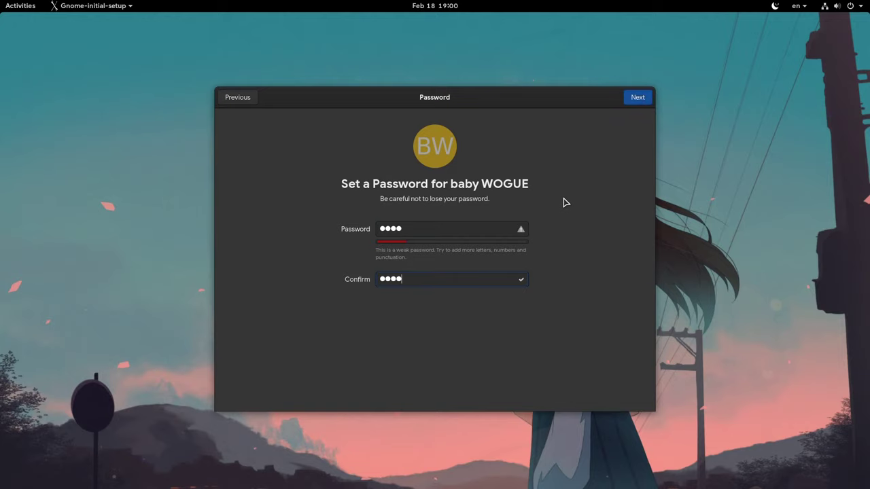
Review the Restrict Applications list for the child and save it.
left_click(634, 102)
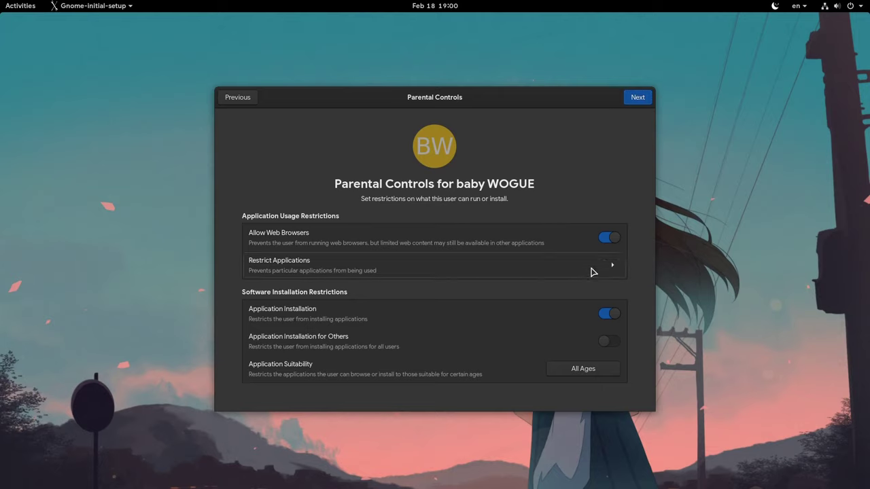
left_click(612, 269)
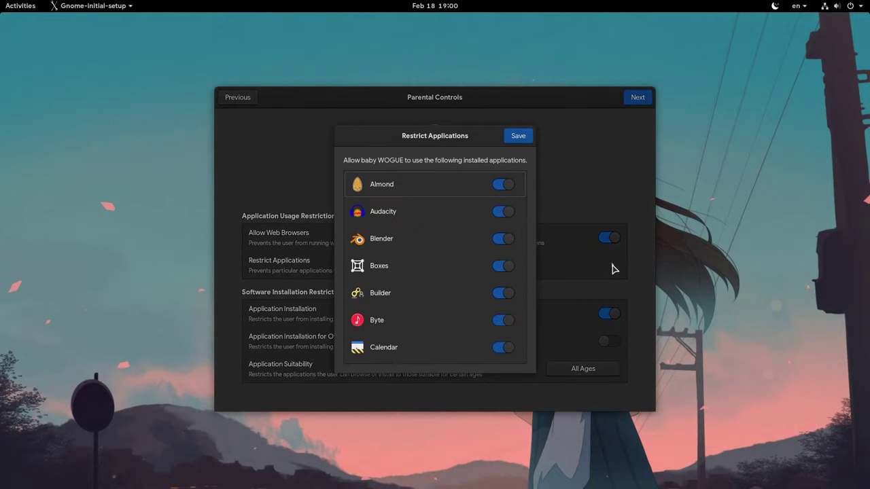
scroll(524, 218, "down", 3)
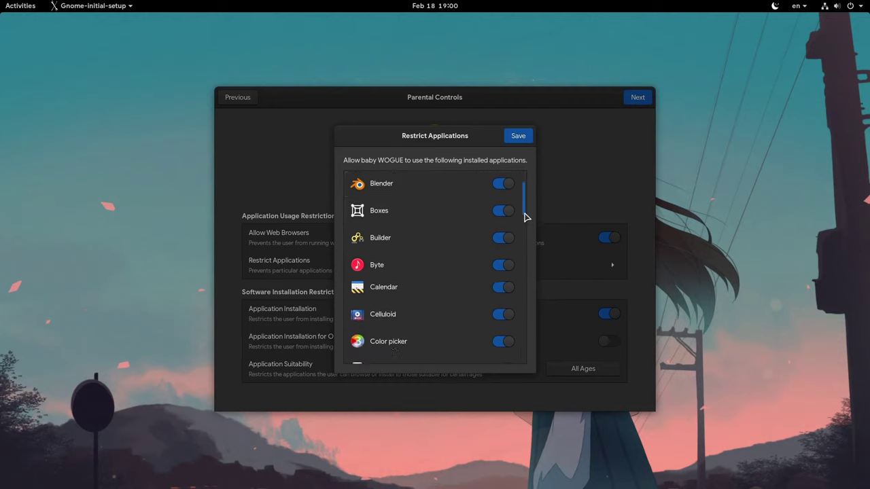
left_click_drag(524, 226, 537, 342)
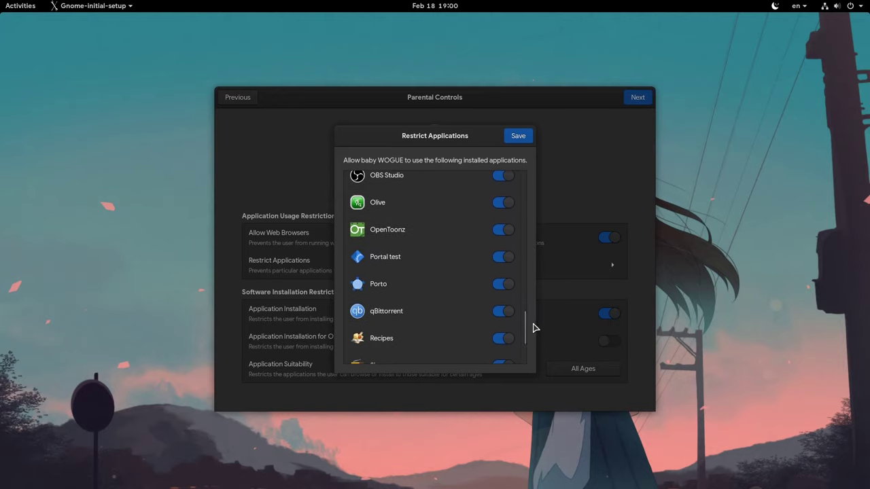
left_click(522, 141)
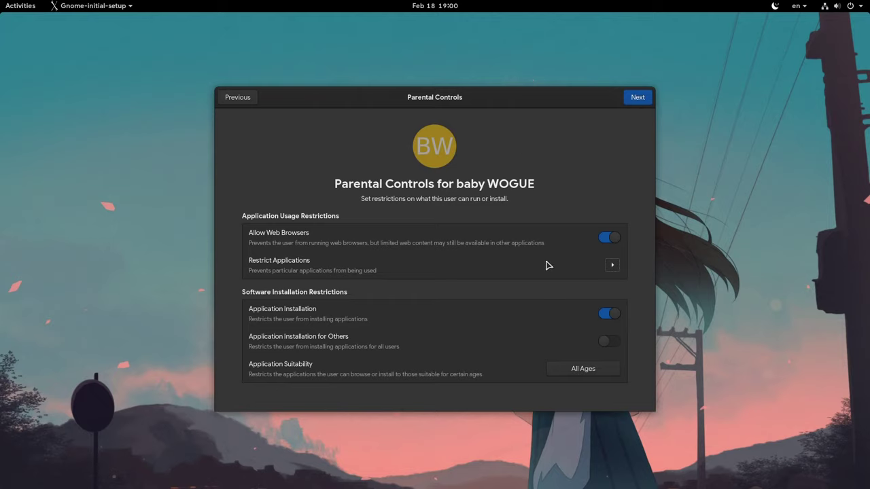
Leave the installation restrictions as they were and limit application suitability to Teen.
left_click(607, 316)
left_click(607, 316)
left_click(605, 344)
left_click(608, 345)
left_click(590, 371)
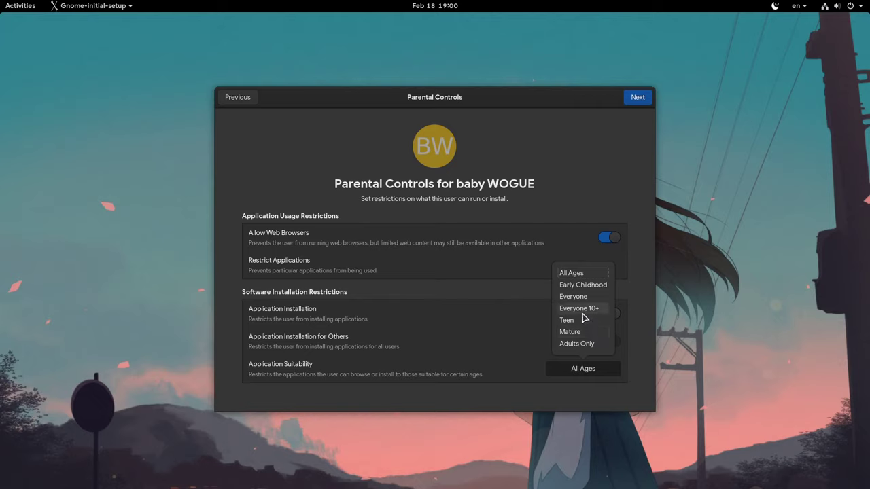
left_click(583, 322)
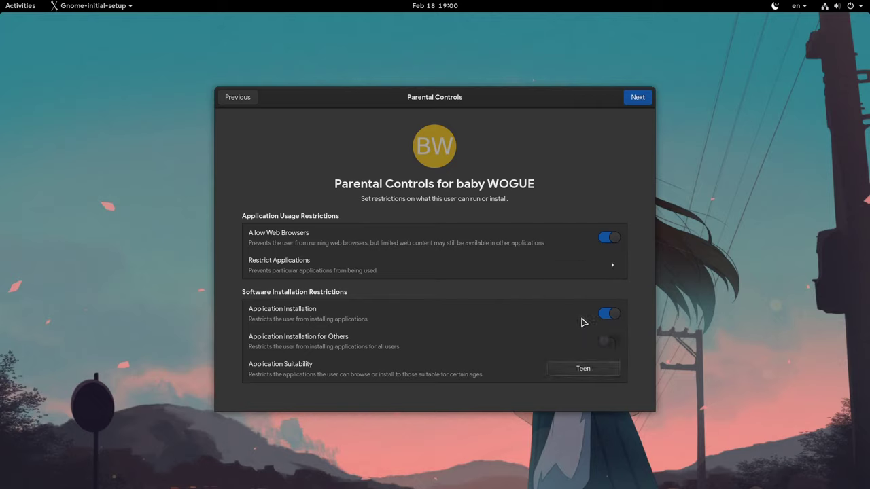
left_click(638, 101)
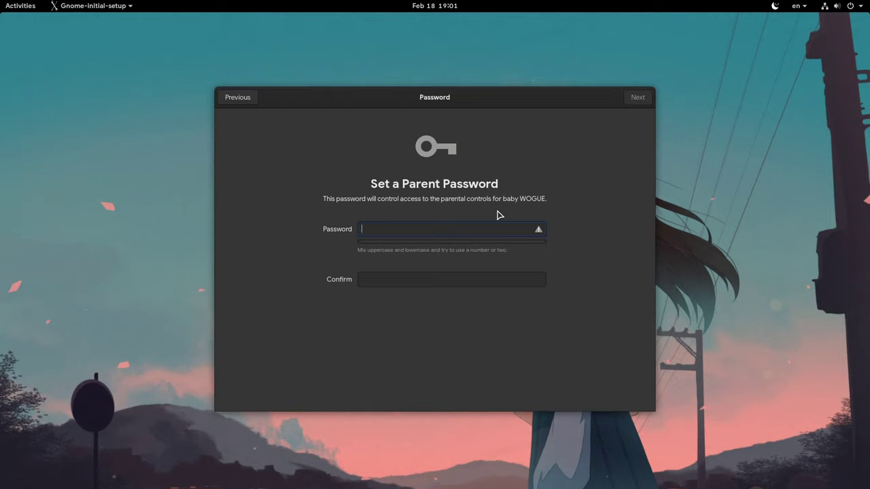
Enter and confirm a four-digit parent password, then finish setup.
type("1234")
key("Tab")
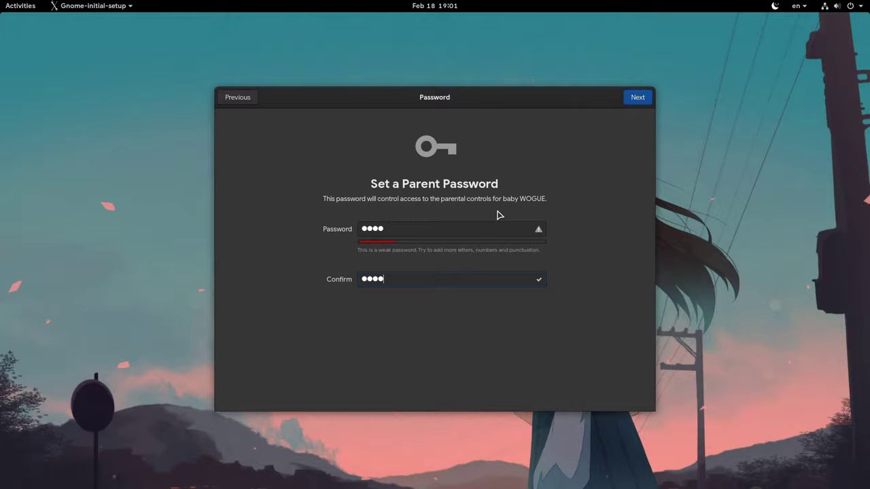
left_click(637, 99)
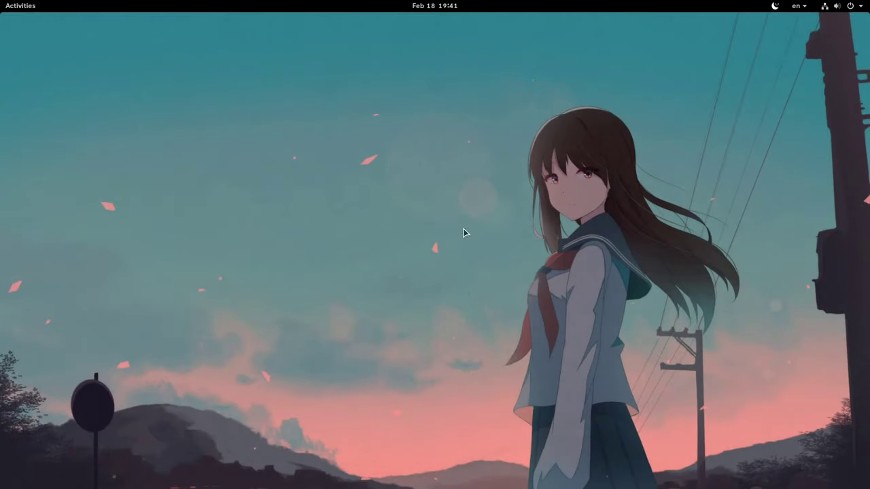
Open Settings from the desktop menu, enlarge it, and unlock the Users page via the 'user' search.
right_click(390, 187)
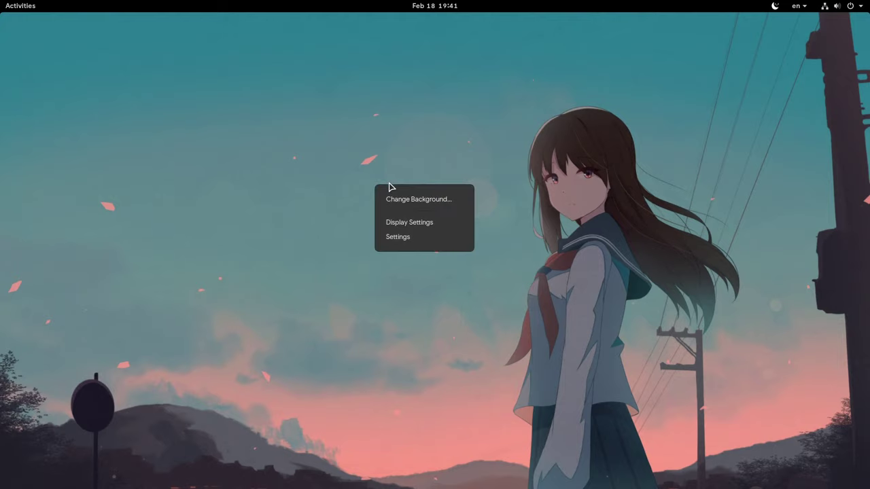
left_click(430, 238)
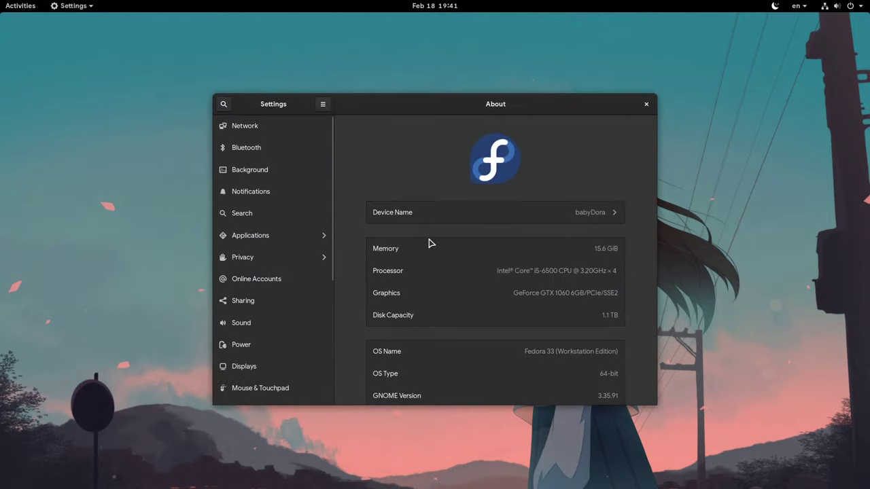
left_click_drag(429, 243, 332, 197)
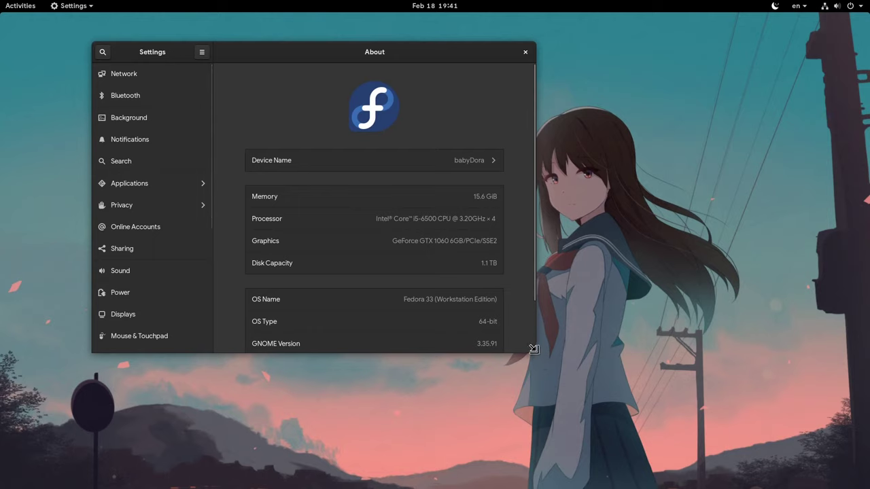
left_click_drag(535, 352, 736, 423)
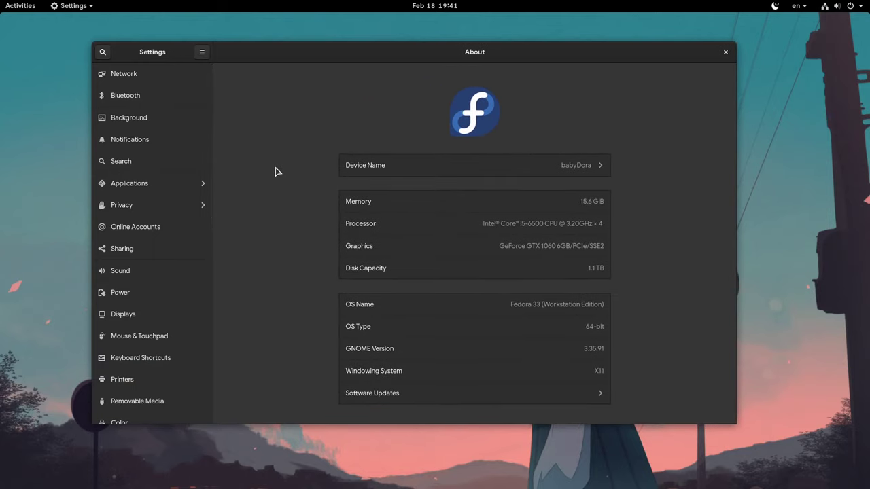
type("user")
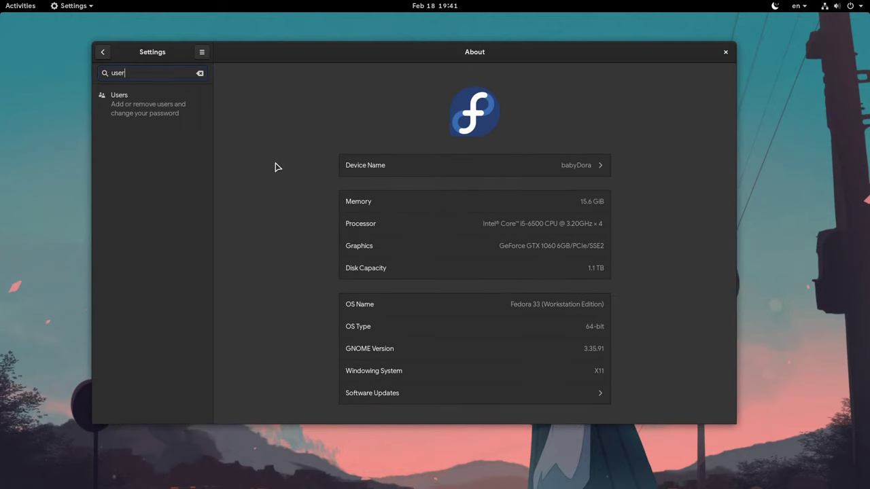
left_click(151, 111)
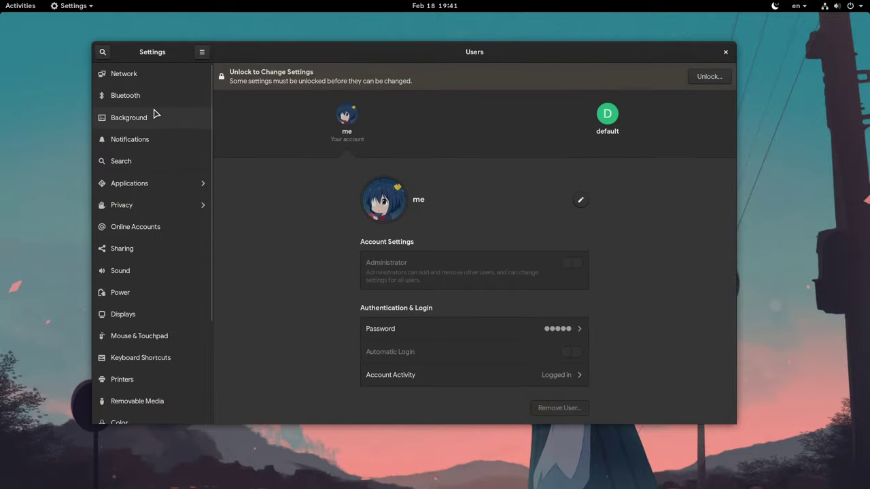
left_click(699, 81)
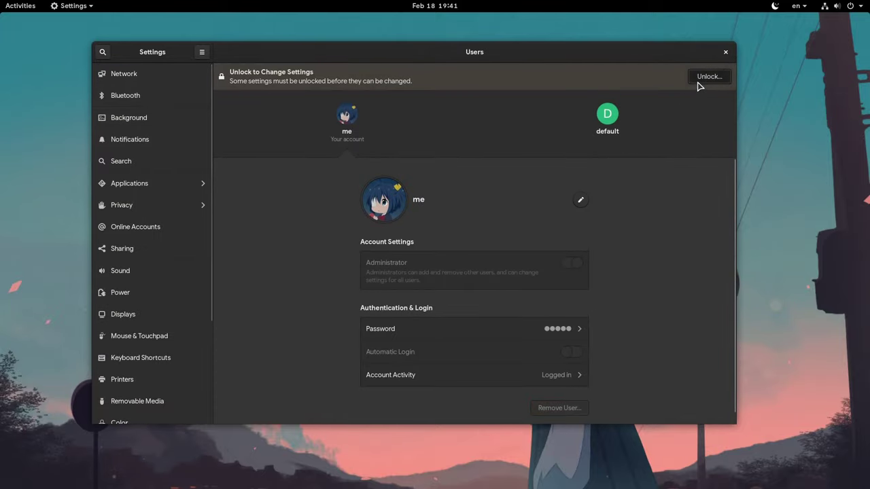
type("a")
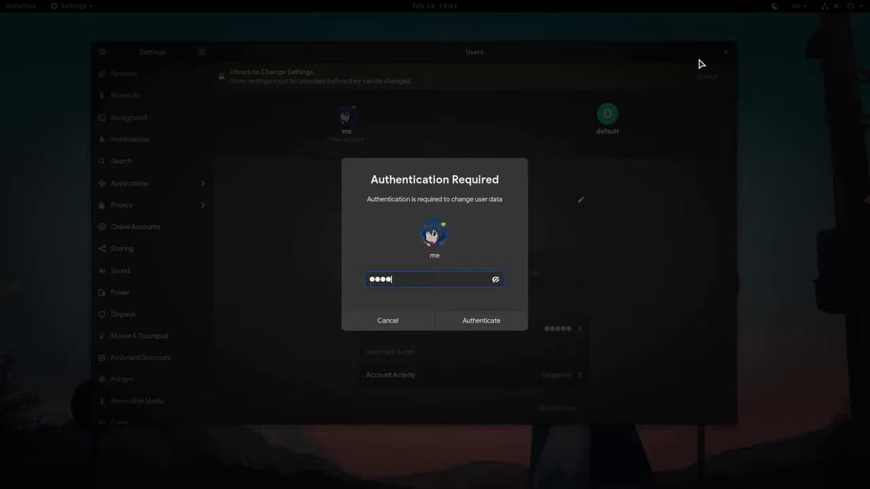
left_click(476, 318)
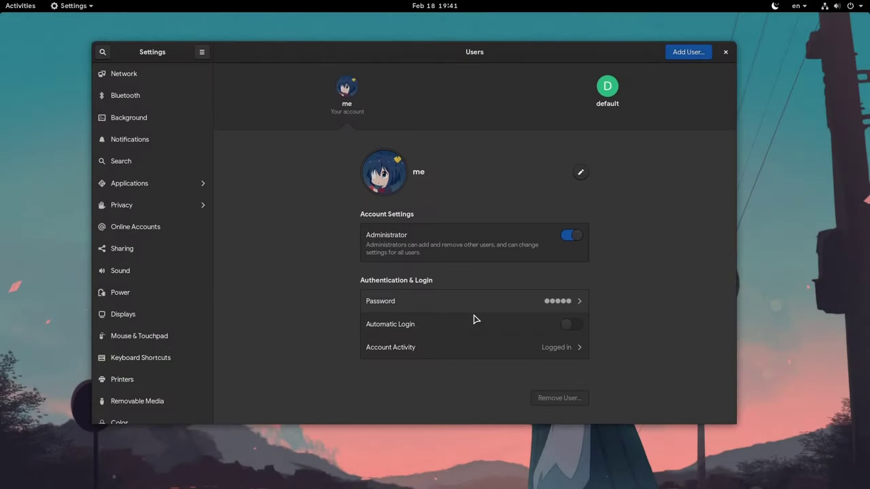
Add a Standard user account with the child's full name.
left_click(692, 54)
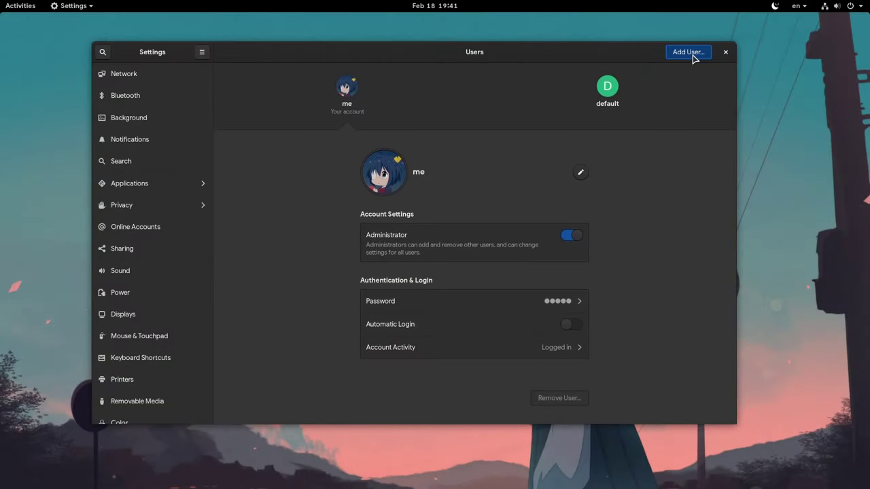
left_click(454, 132)
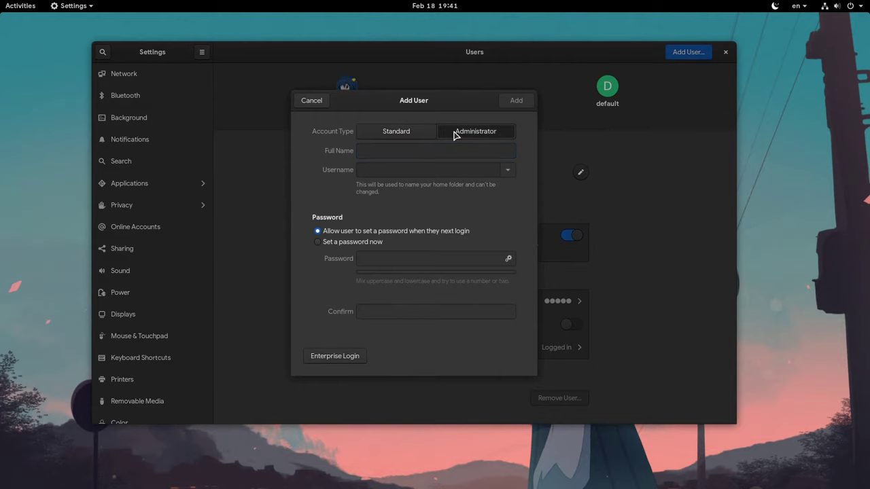
left_click(408, 133)
left_click(399, 152)
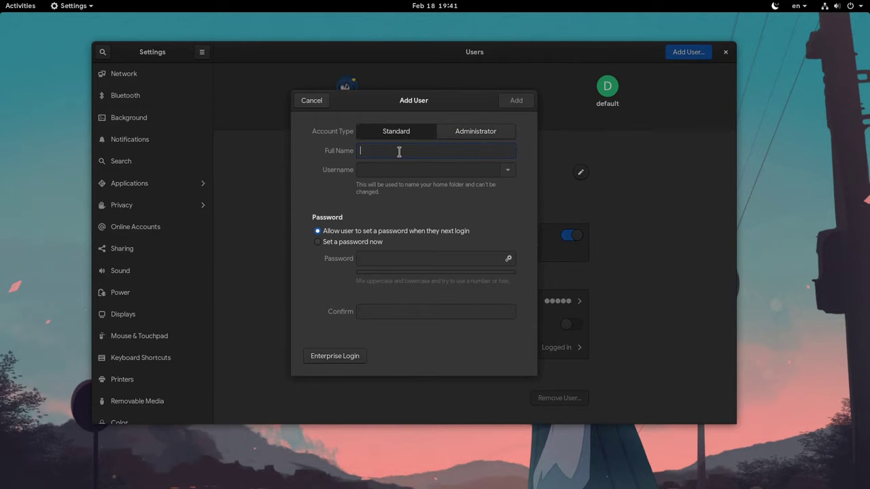
type("meiko")
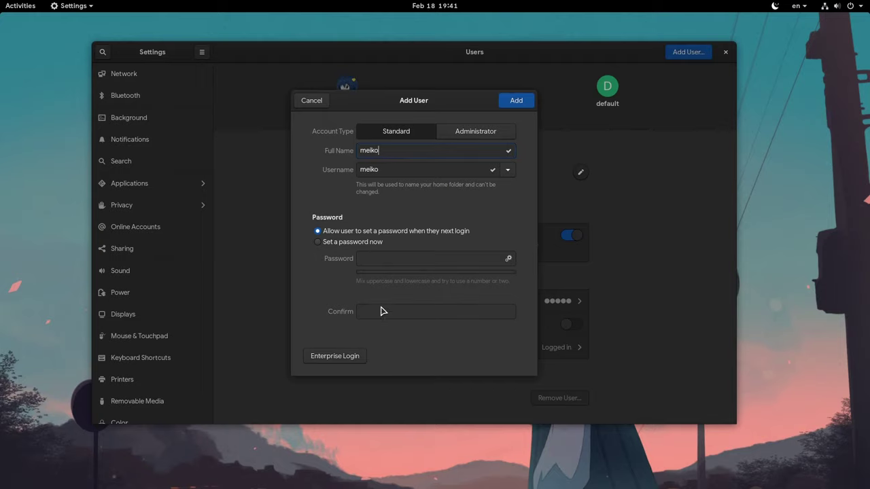
left_click(514, 102)
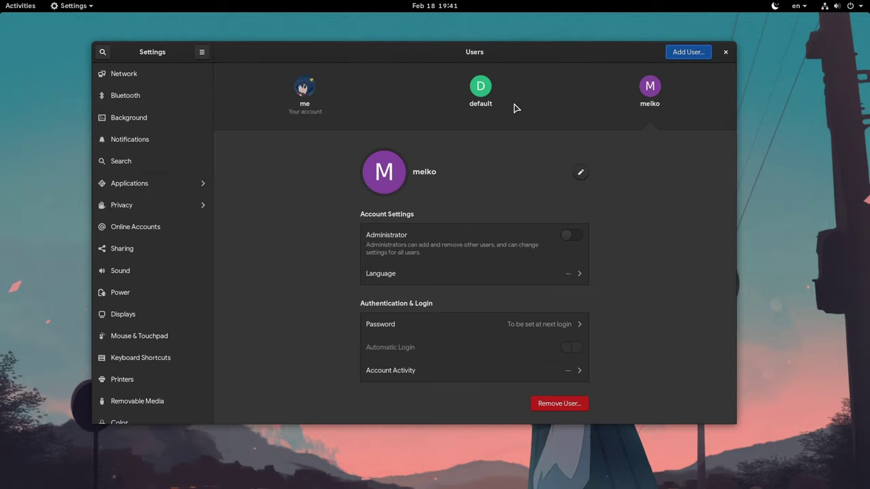
Close Settings, launch Parental Controls via the 'pare' search, unlock and enlarge it, then close it.
left_click(725, 53)
key("super")
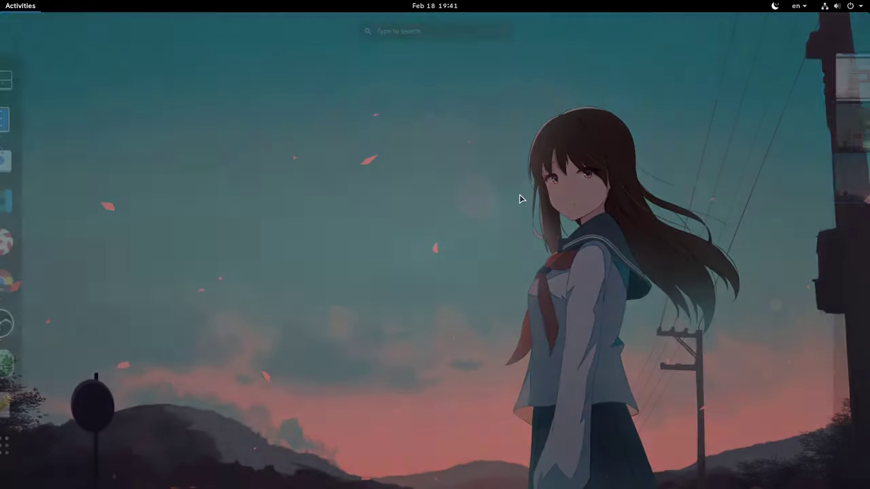
type("pare")
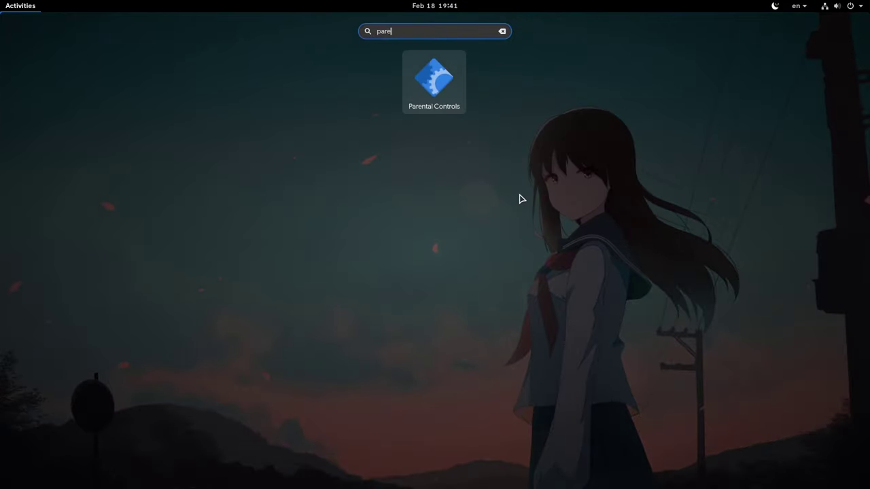
left_click(453, 98)
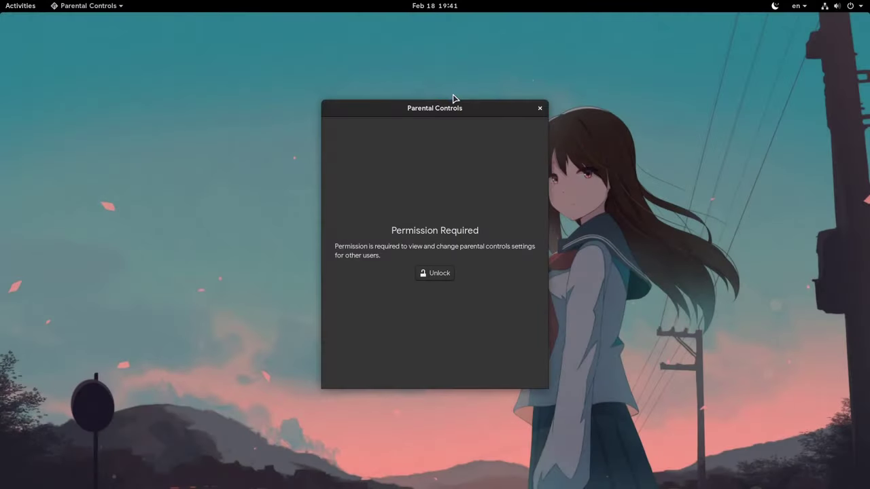
left_click(442, 276)
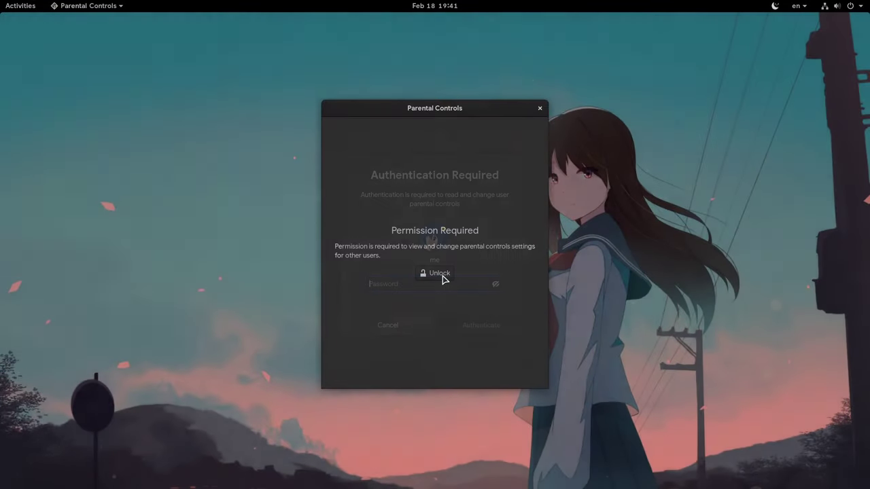
type("p")
key("Return")
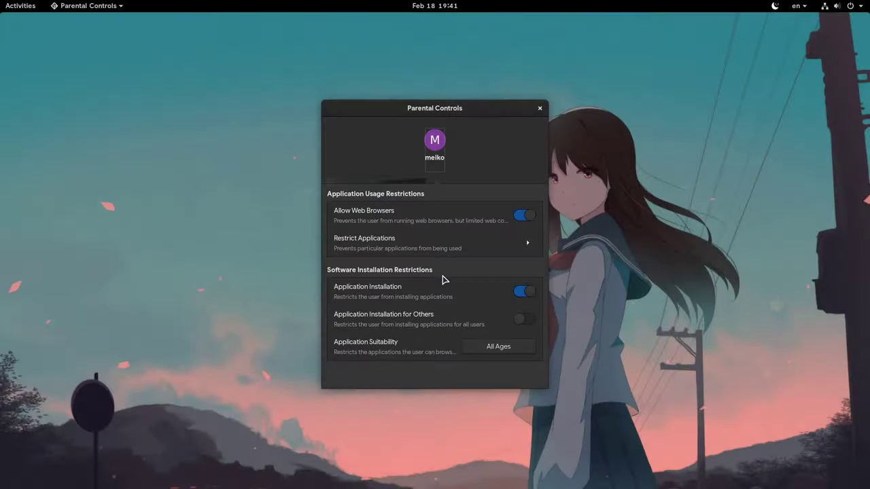
left_click_drag(403, 173, 287, 127)
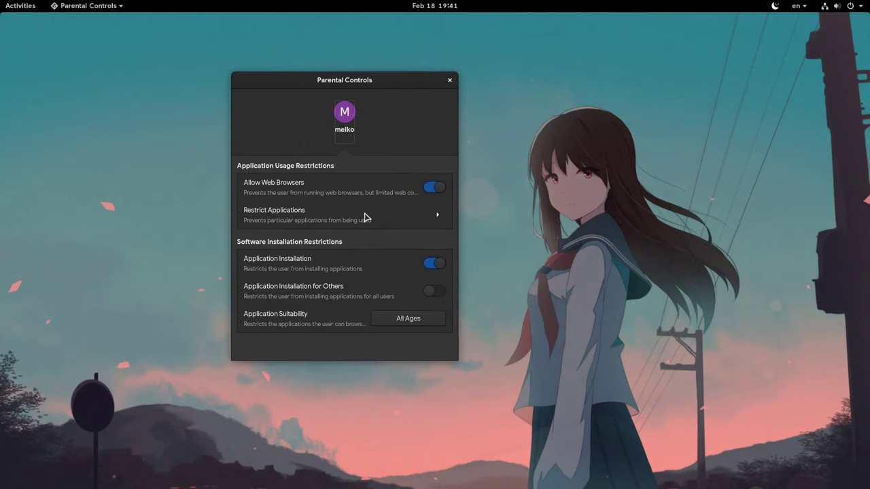
left_click_drag(458, 372, 608, 413)
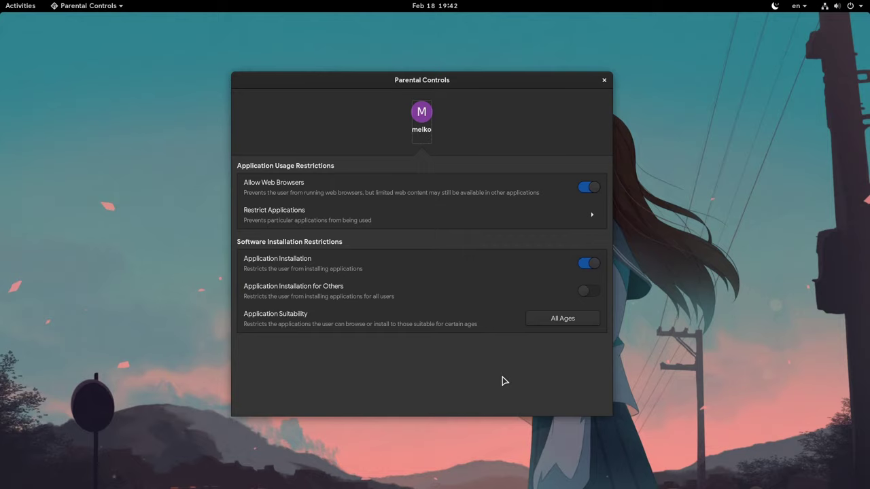
left_click(603, 80)
Reopen Settings from the desktop menu, maximize it, and bring up the window overview.
right_click(327, 155)
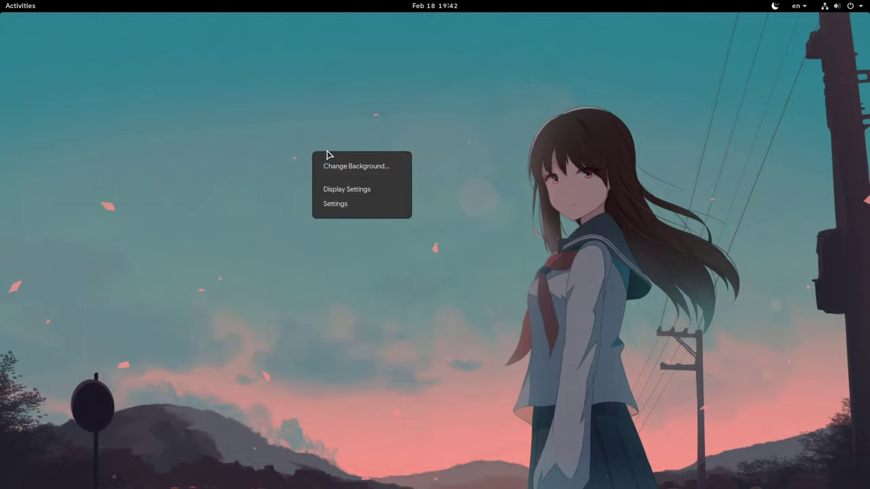
left_click(346, 206)
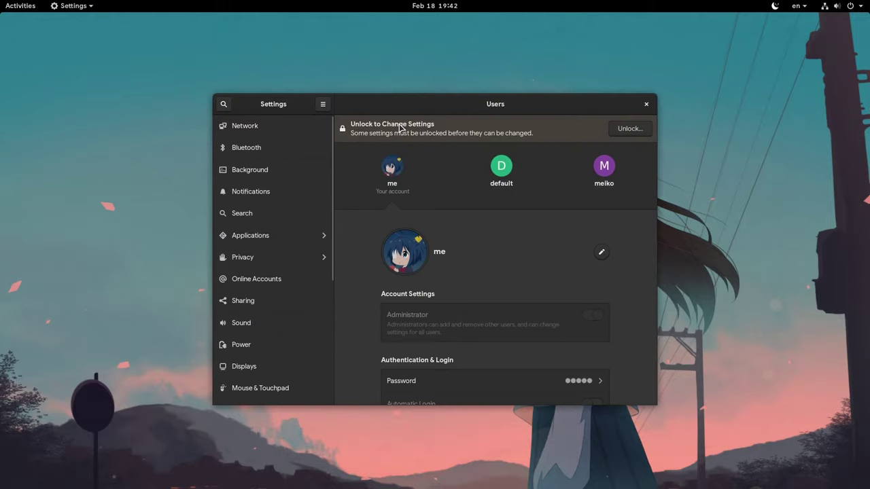
left_click_drag(412, 111, 388, 5)
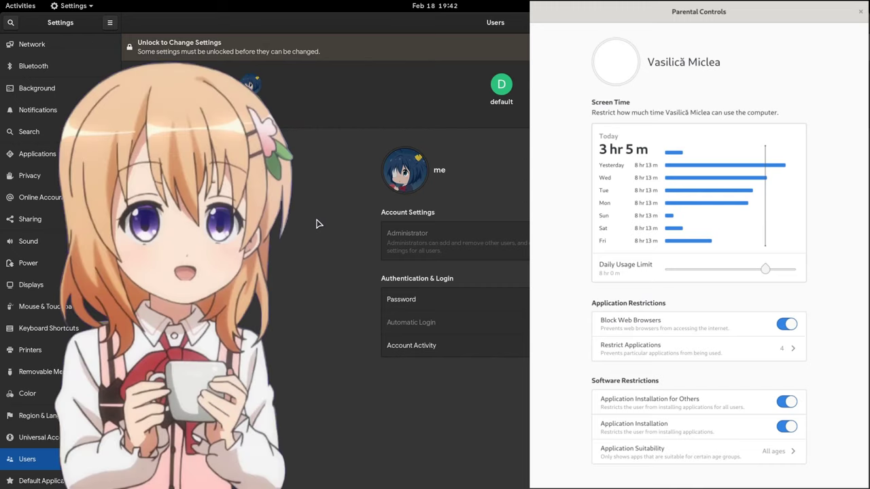
key("super")
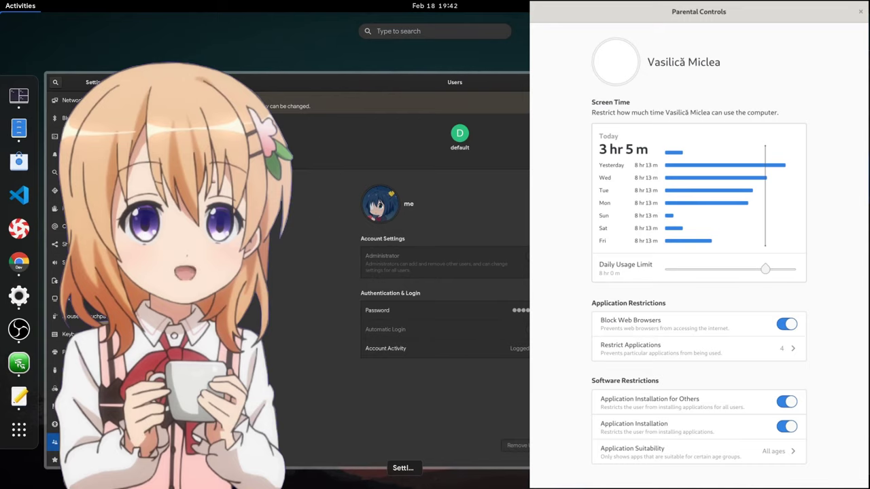